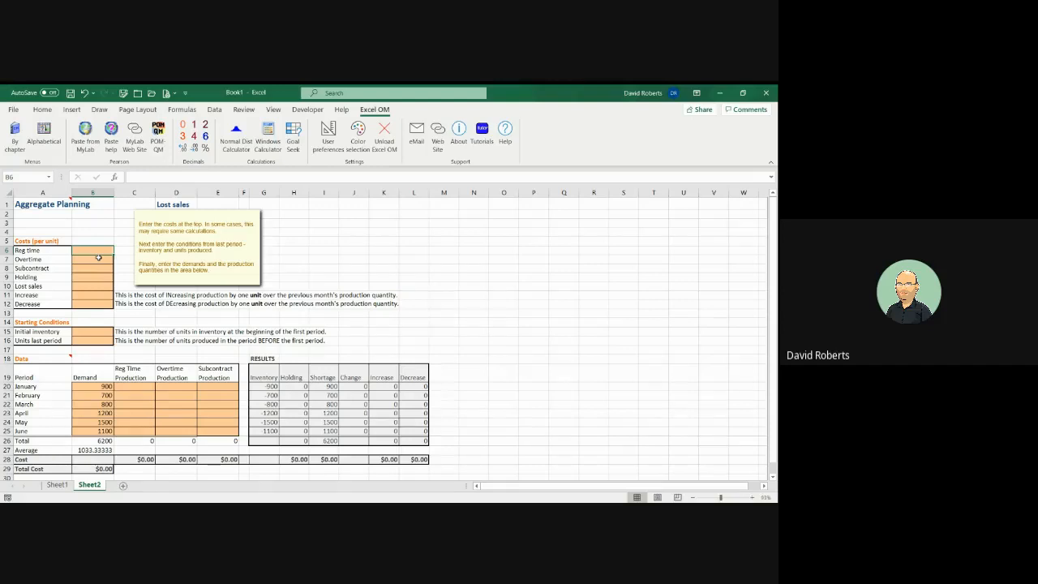
- Enter the per-unit costs: regular time as =80/8*1.6 and subcontract as 20
{"action": "type", "text": "=80/8"}
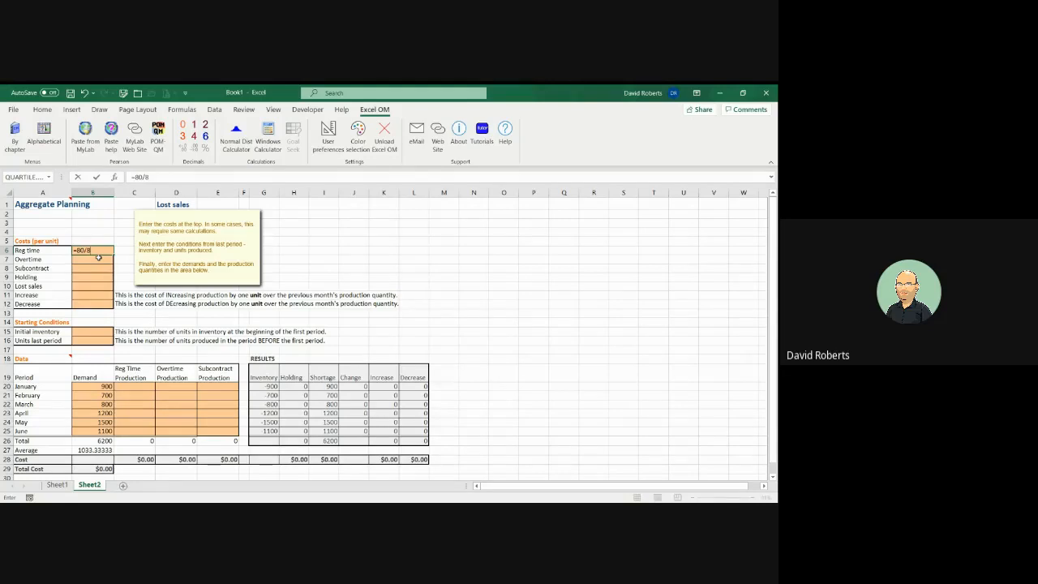
{"action": "type", "text": "*1.6"}
{"action": "key", "text": "Return"}
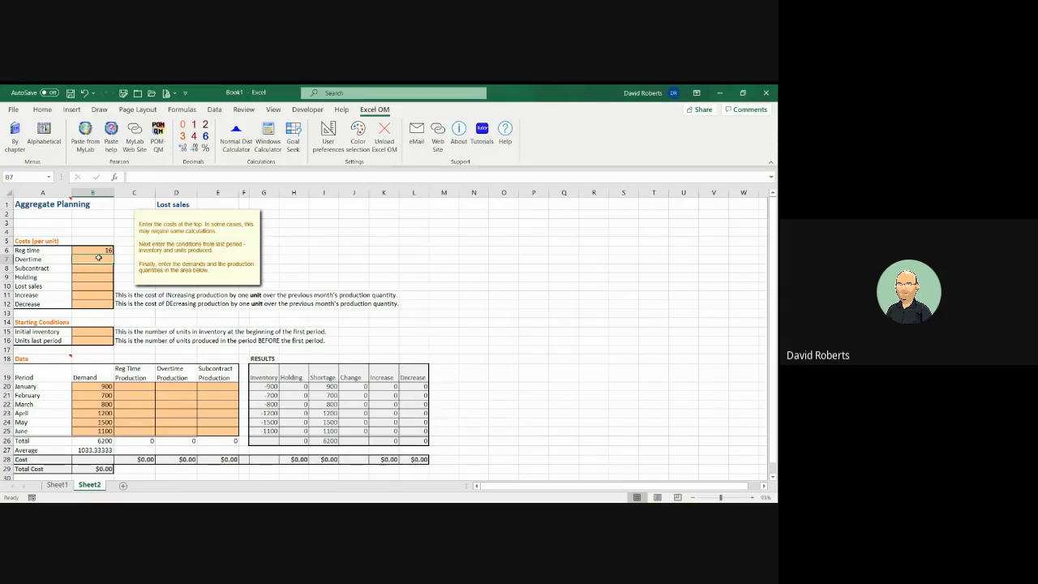
{"action": "key", "text": "Down"}
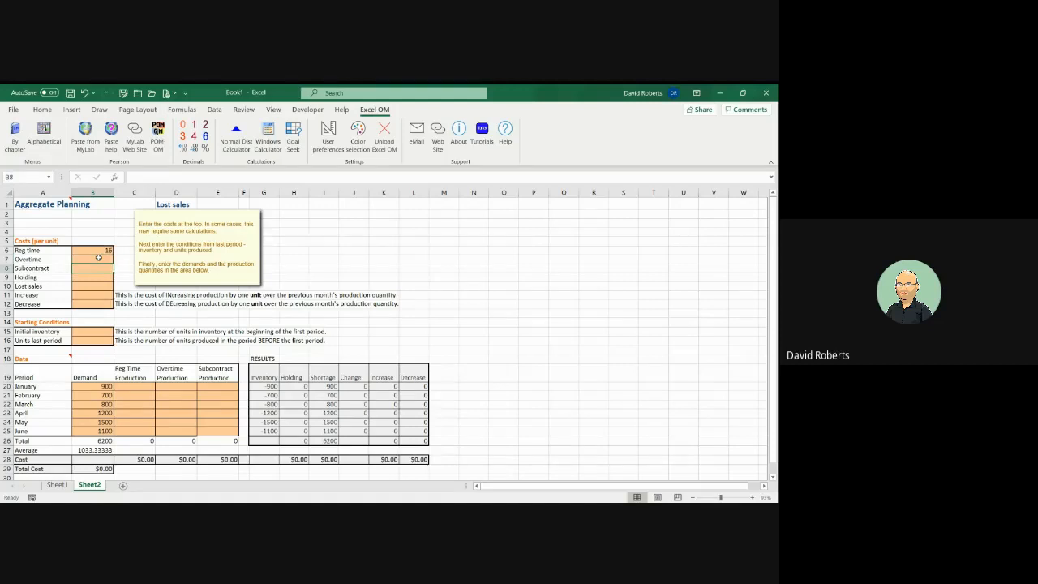
{"action": "type", "text": "20"}
{"action": "key", "text": "Return"}
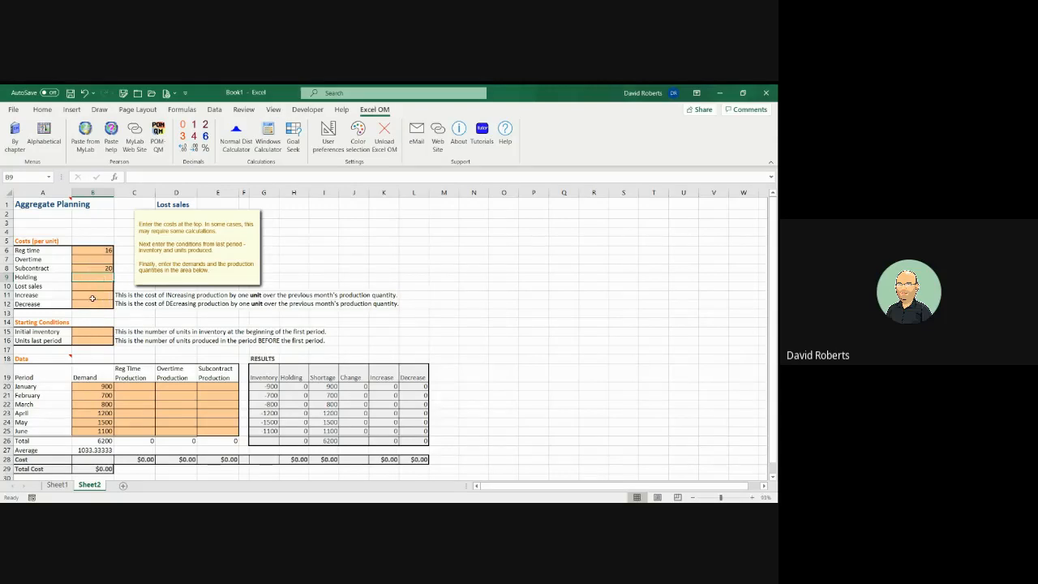
- Fill in regular time production for January to June as 660, 540, 630, 630, 660 and 600
{"action": "left_click", "coordinate": [149, 388]}
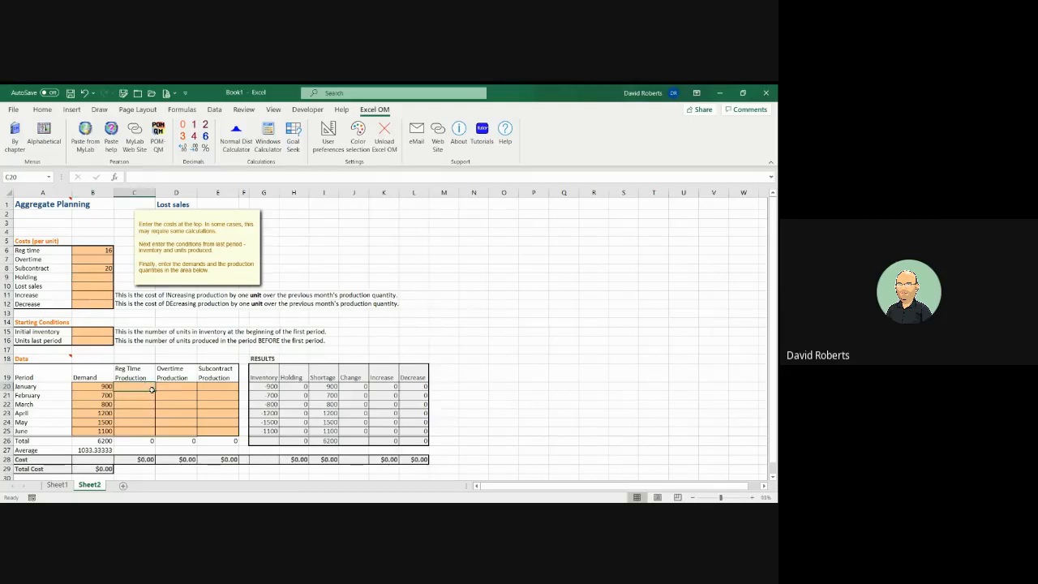
{"action": "type", "text": "6"}
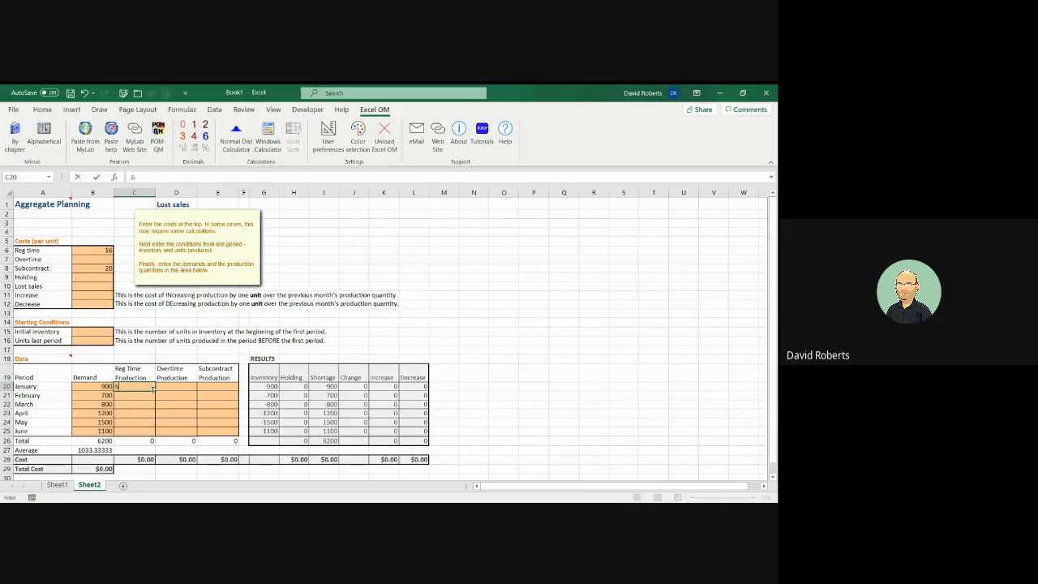
{"action": "type", "text": "60"}
{"action": "key", "text": "Return"}
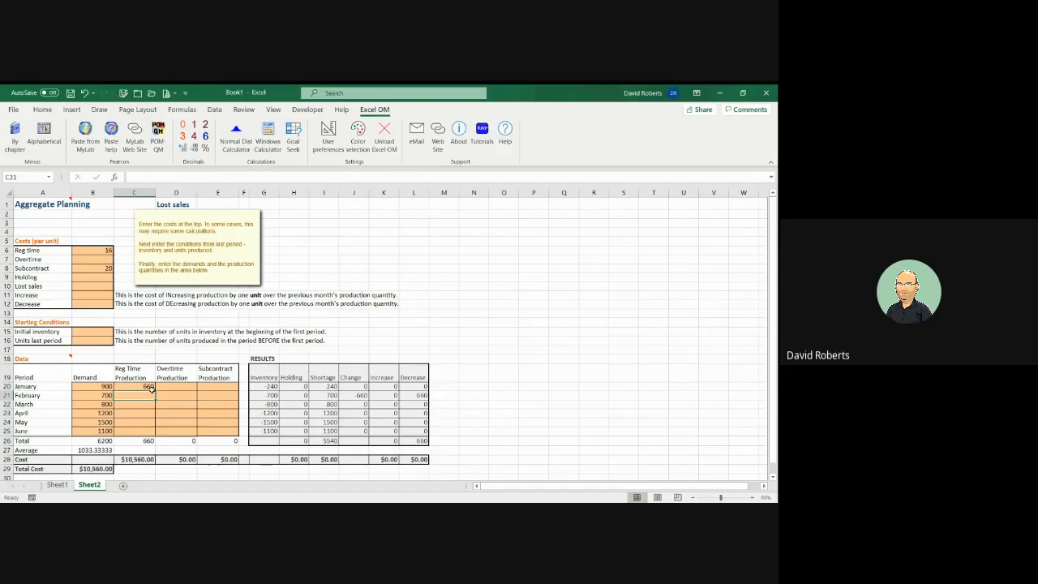
{"action": "type", "text": "540"}
{"action": "key", "text": "Return"}
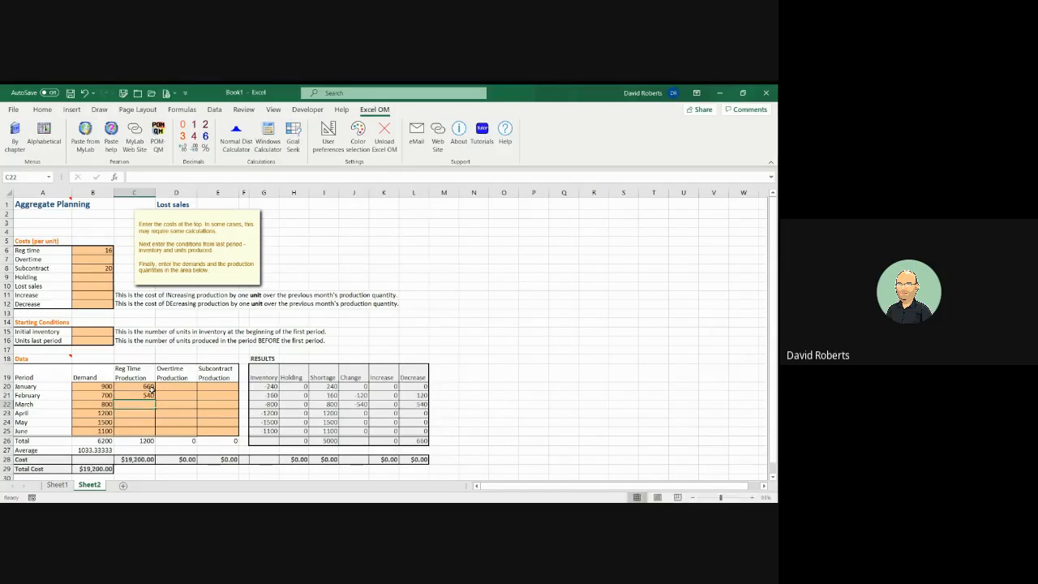
{"action": "type", "text": "630"}
{"action": "key", "text": "Return"}
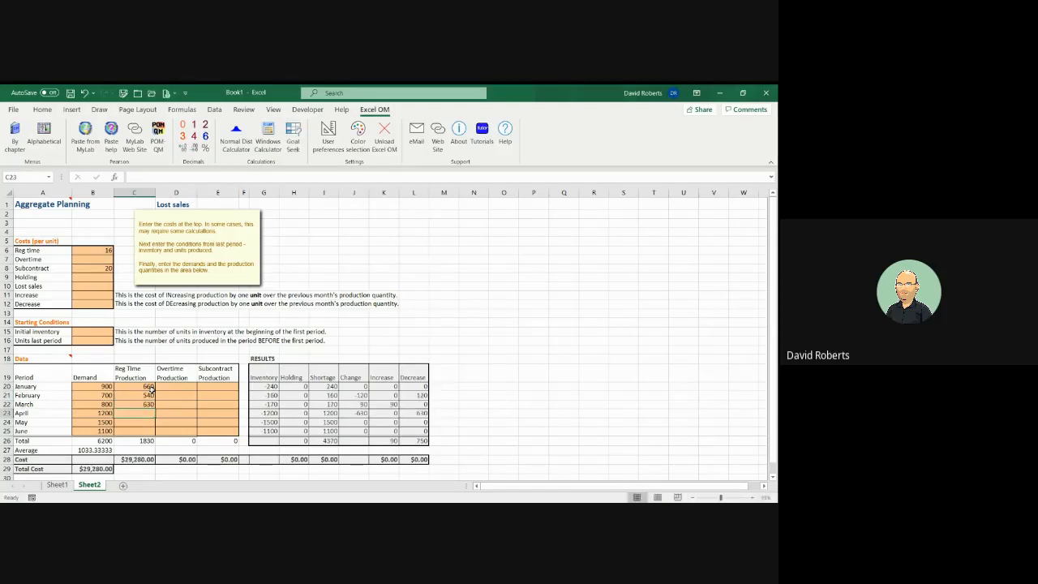
{"action": "type", "text": "630"}
{"action": "key", "text": "Return"}
{"action": "type", "text": "66"}
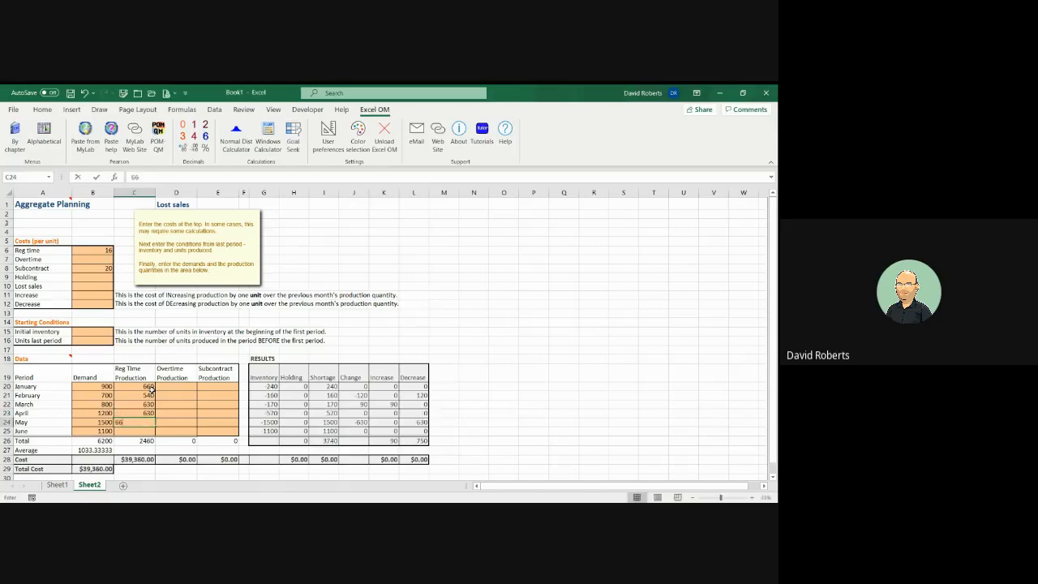
{"action": "type", "text": "0"}
{"action": "key", "text": "Return"}
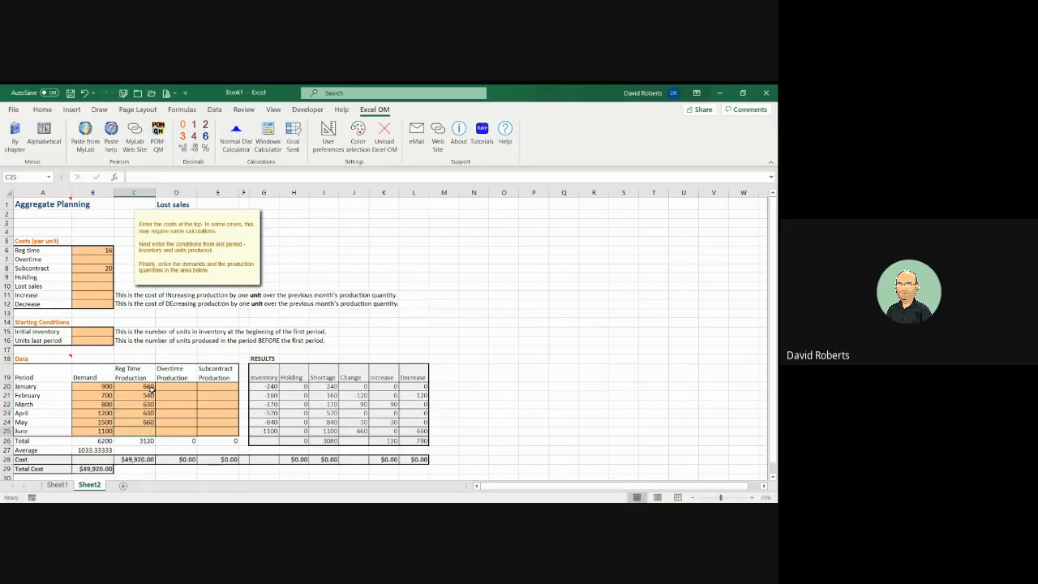
{"action": "type", "text": "600"}
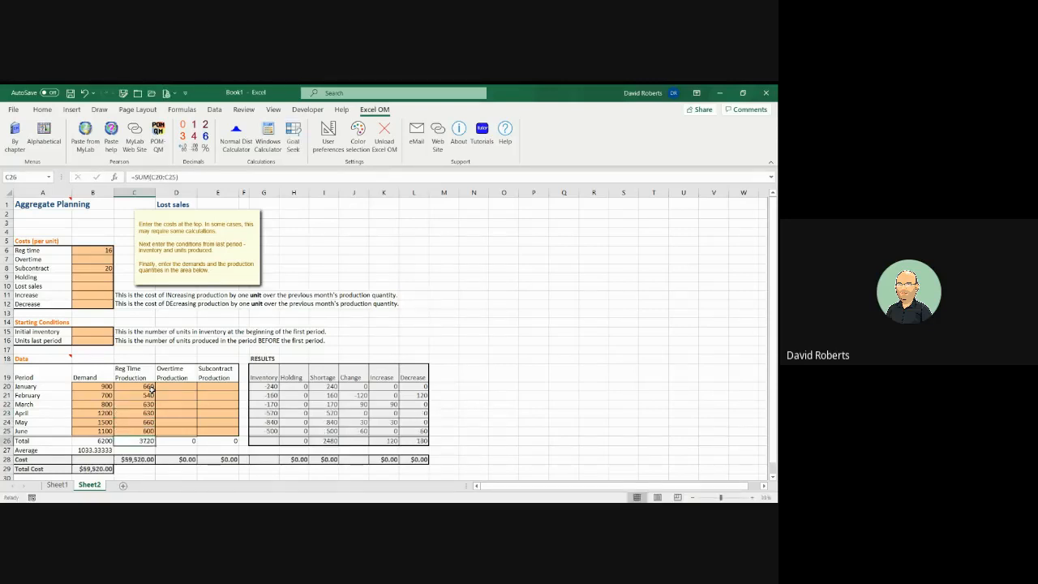
{"action": "key", "text": "Return"}
- Calculate January's subcontract production with =B20-C20 and fill the formula down through June
{"action": "key", "text": "Up"}
{"action": "key", "text": "Up"}
{"action": "key", "text": "Up"}
{"action": "key", "text": "Up"}
{"action": "key", "text": "Up"}
{"action": "key", "text": "Up"}
{"action": "key", "text": "Right"}
{"action": "key", "text": "Right"}
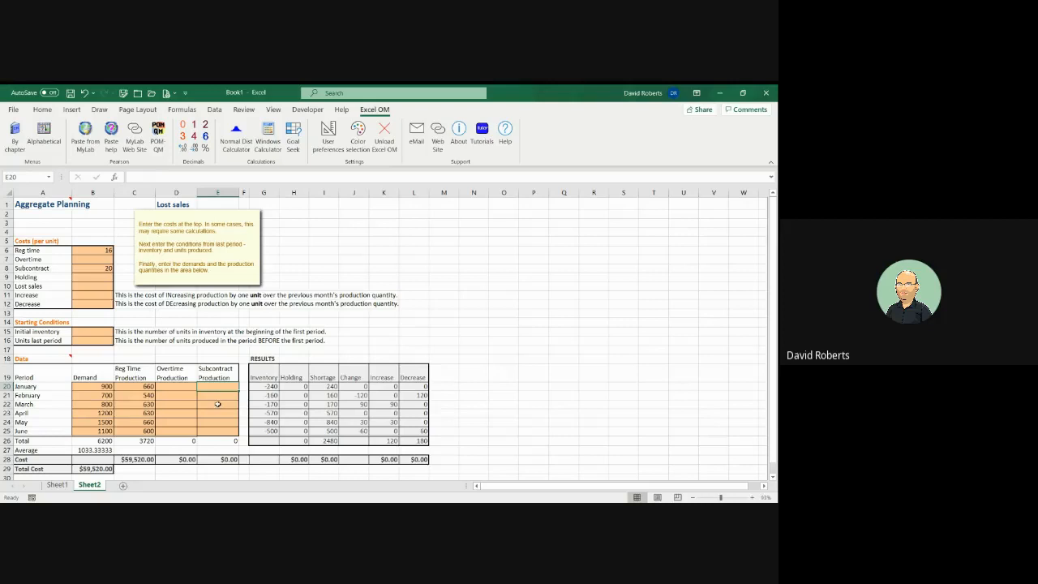
{"action": "type", "text": "="}
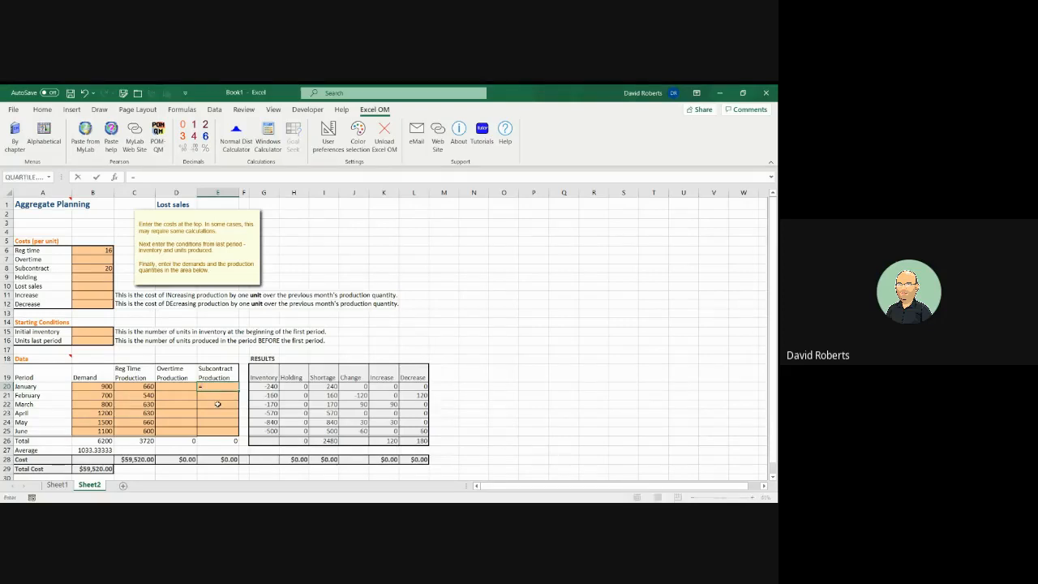
{"action": "left_click", "coordinate": [101, 387]}
{"action": "type", "text": "-"}
{"action": "left_click", "coordinate": [130, 387]}
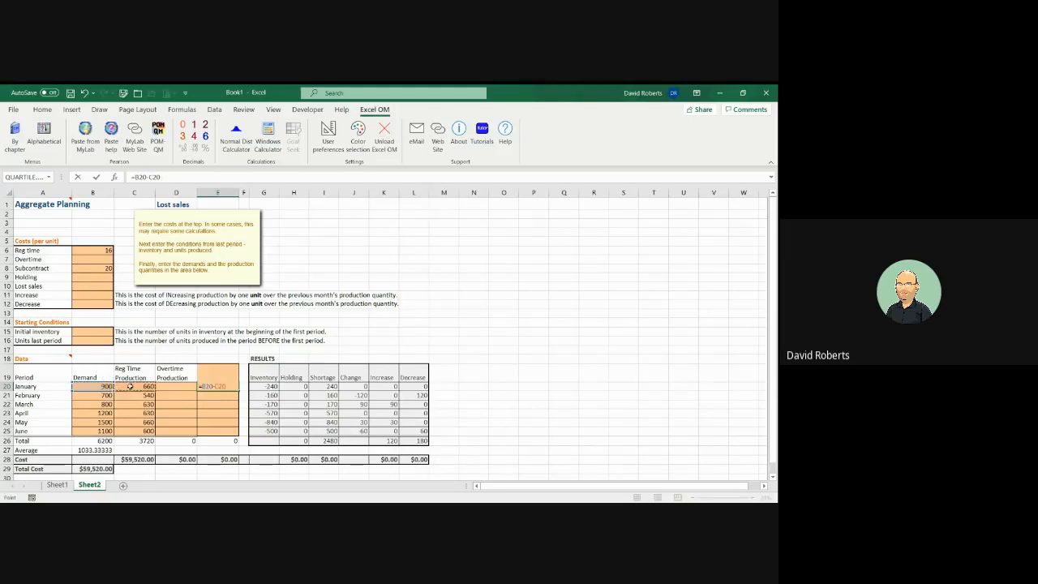
{"action": "key", "text": "ctrl+Return"}
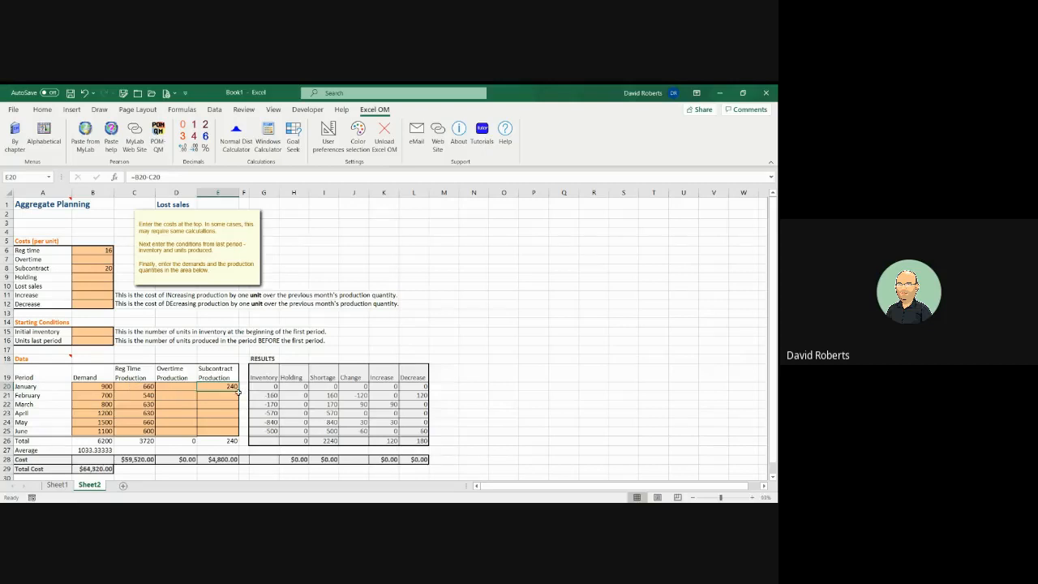
{"action": "left_click_drag", "start_coordinate": [239, 391], "coordinate": [236, 435]}
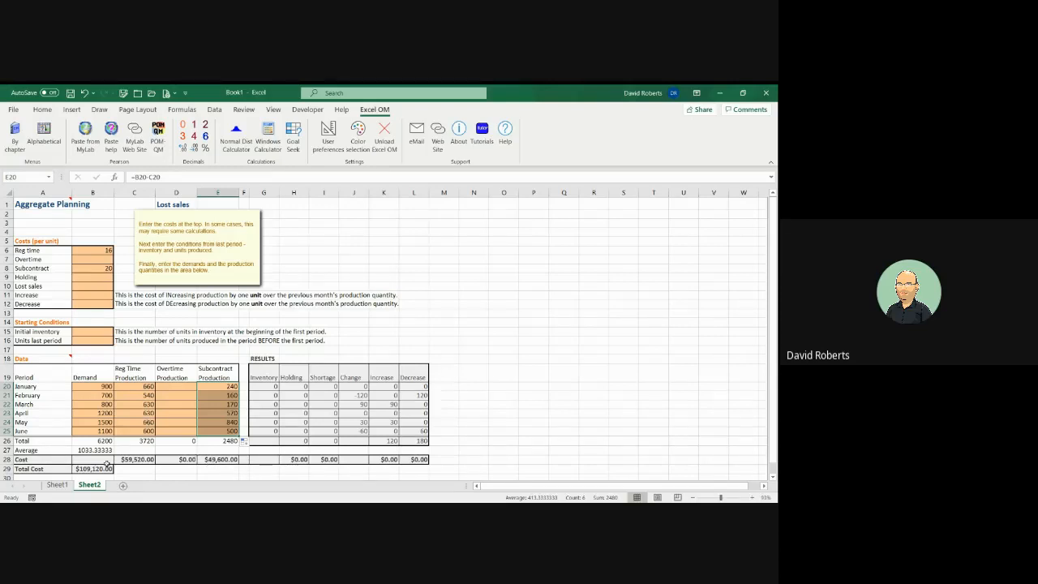
- Create a copy of Sheet2 placed before the original Sheet2
{"action": "right_click", "coordinate": [92, 487]}
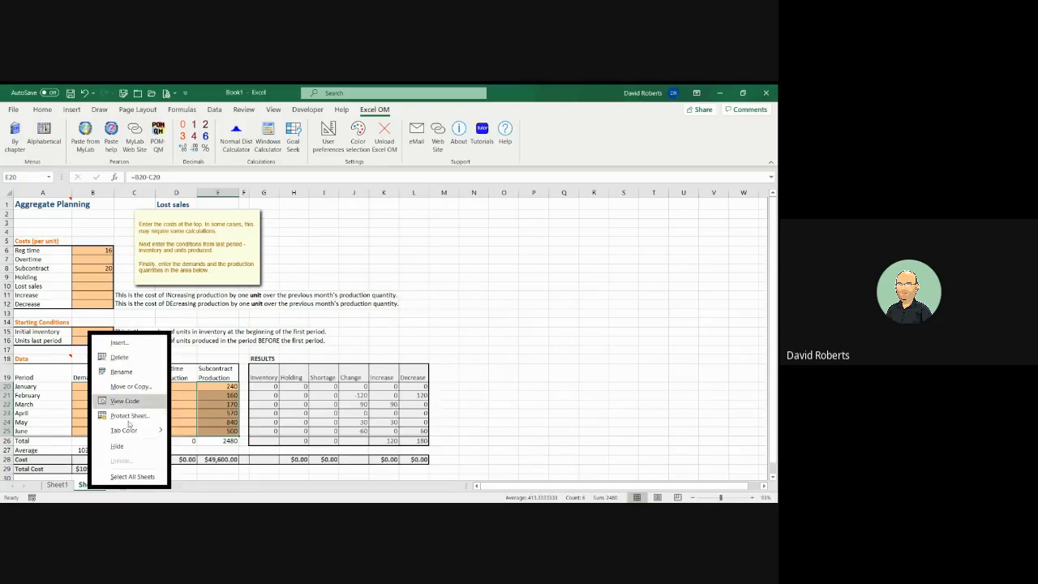
{"action": "left_click", "coordinate": [130, 388]}
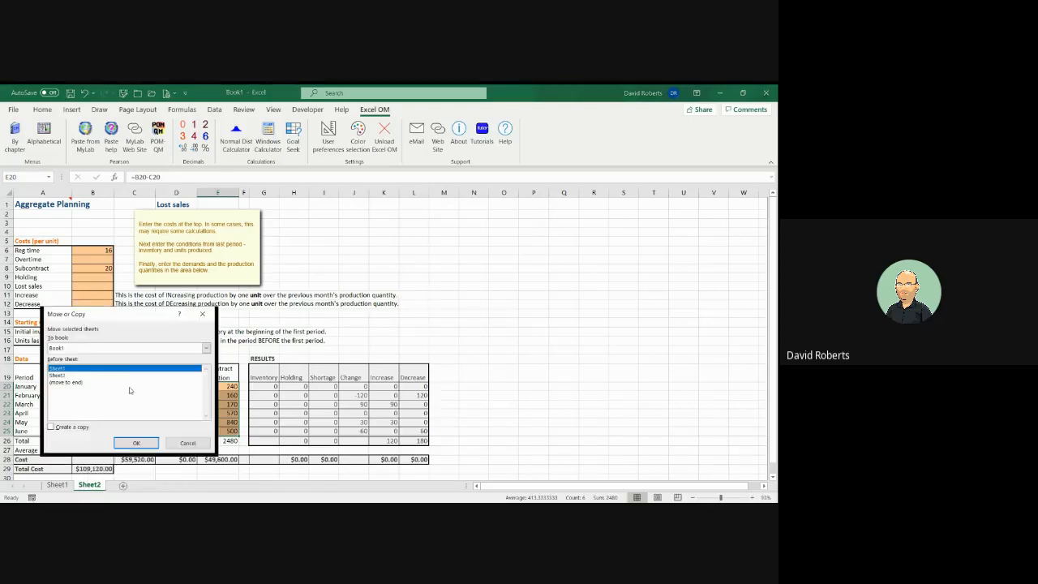
{"action": "left_click", "coordinate": [61, 375]}
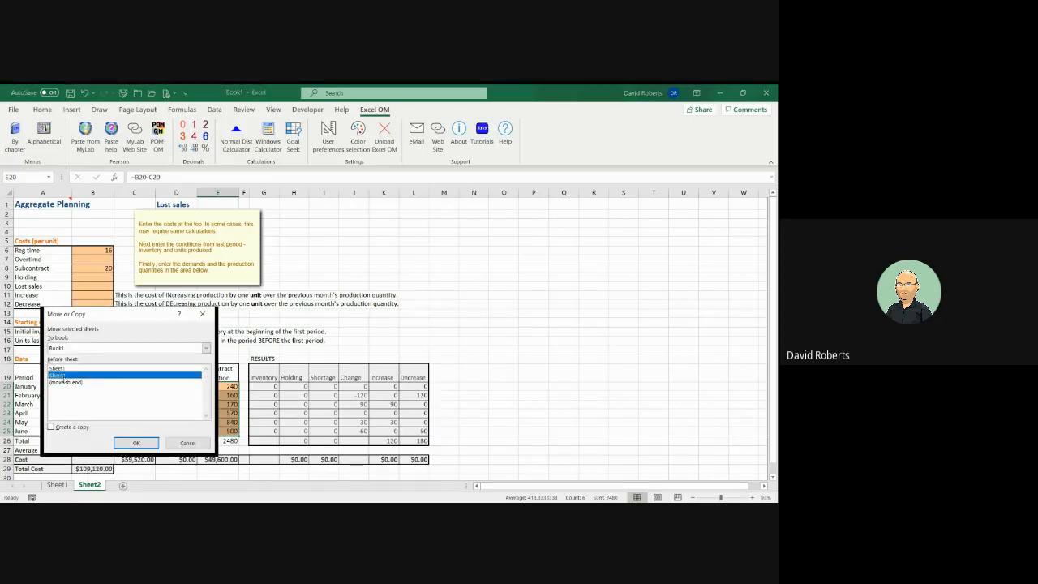
{"action": "left_click", "coordinate": [51, 427]}
{"action": "left_click", "coordinate": [135, 443]}
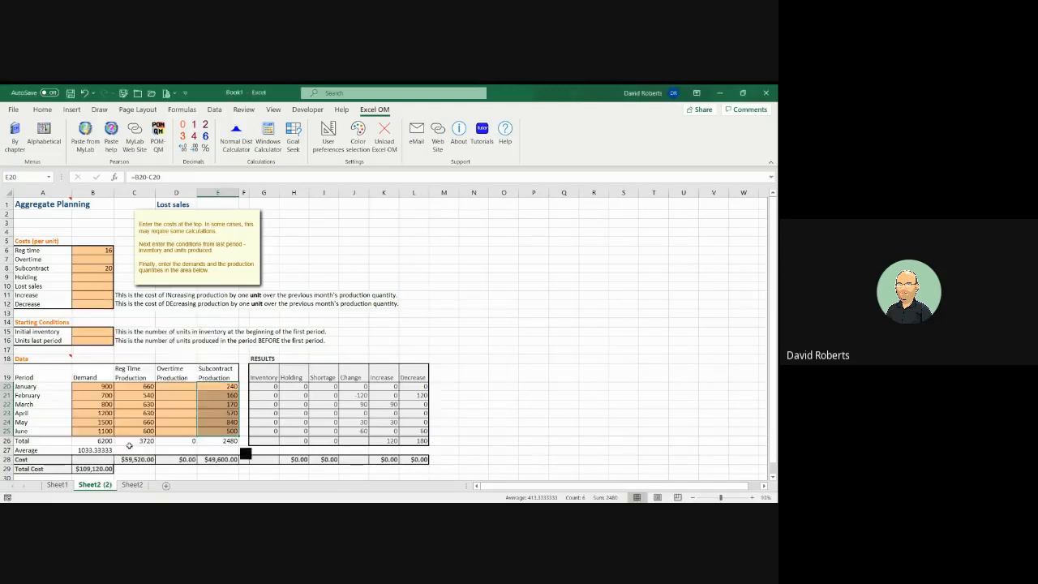
- Rename the copied sheet as "Problme 13.2 B"
{"action": "right_click", "coordinate": [102, 486]}
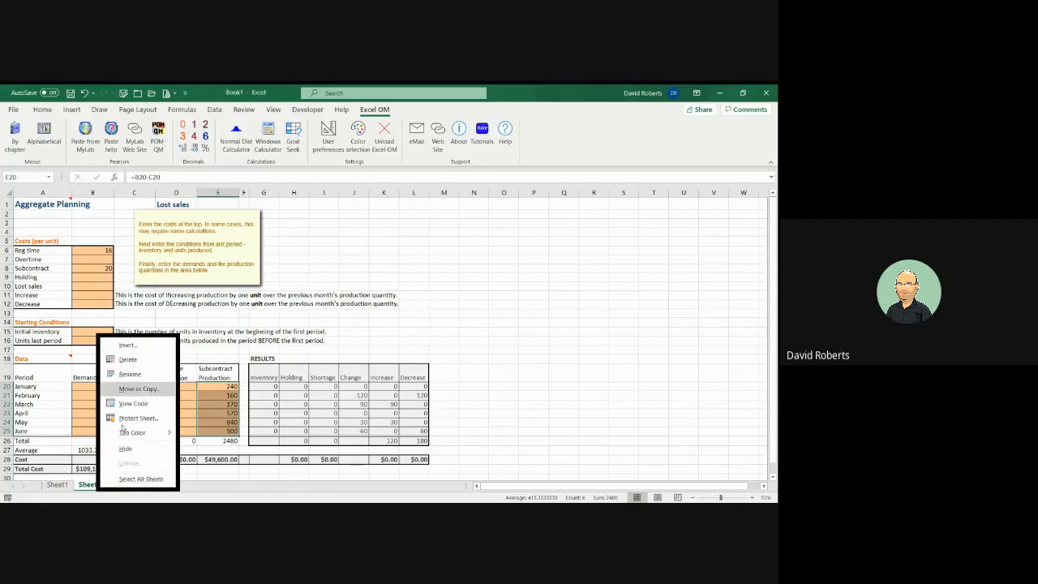
{"action": "left_click", "coordinate": [130, 374]}
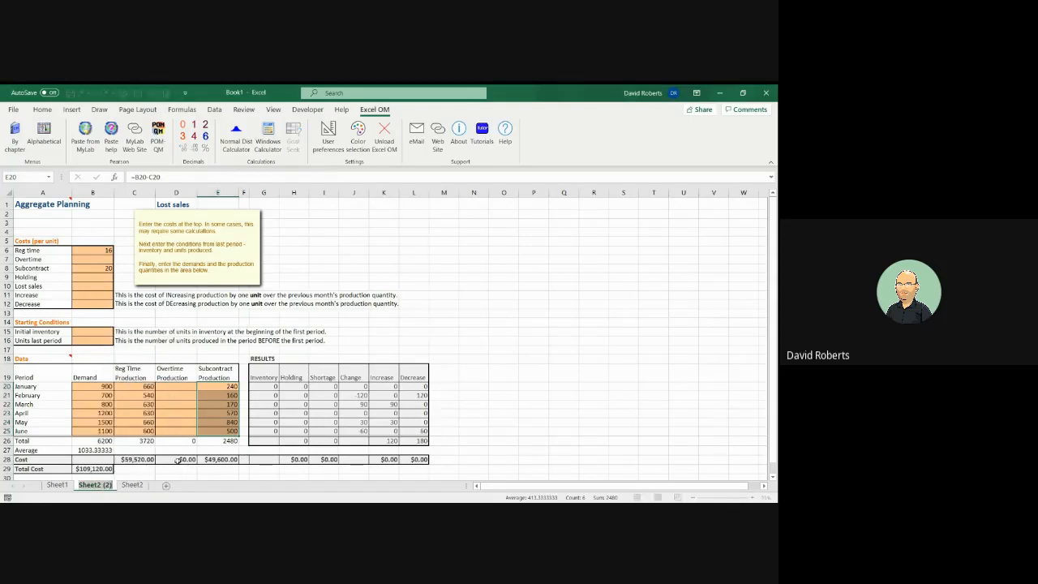
{"action": "type", "text": "Problme 13.2"}
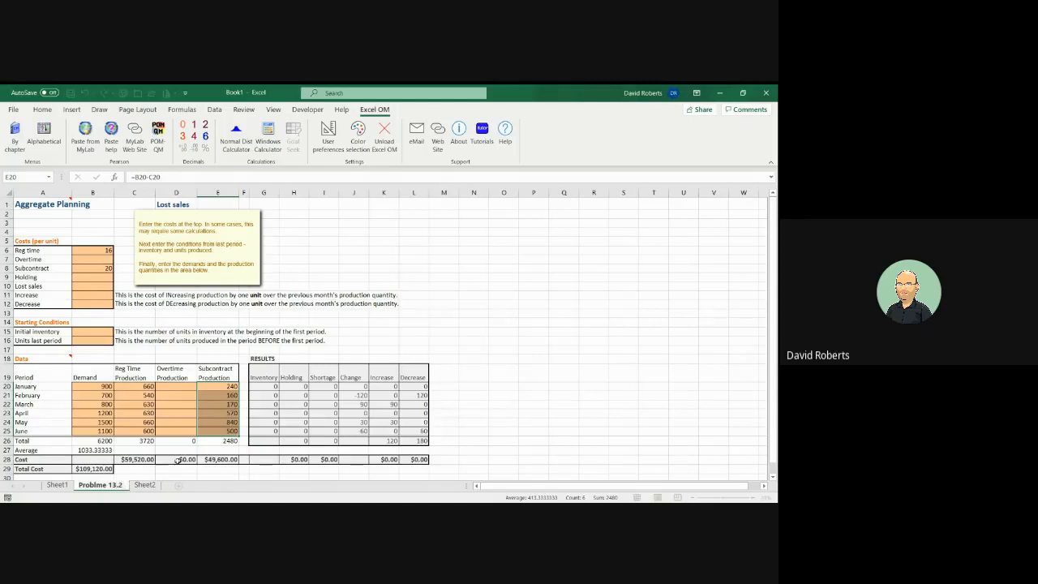
{"action": "type", "text": " B"}
{"action": "key", "text": "Return"}
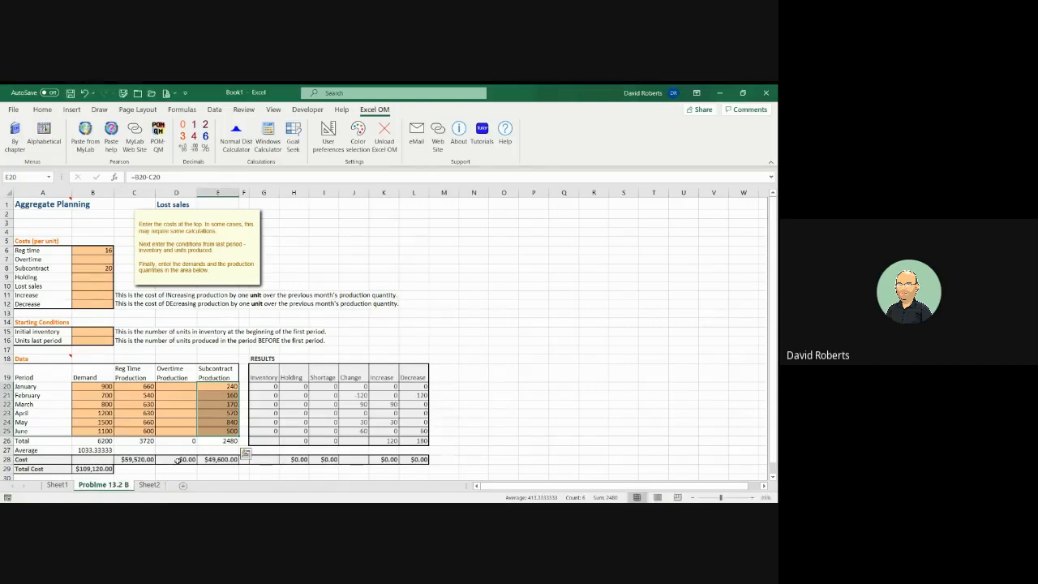
- Set regular time production in the copied sheet to =22*35 for January, then 630, 735, 735, 770 and 700 for February to June
{"action": "left_click", "coordinate": [148, 388]}
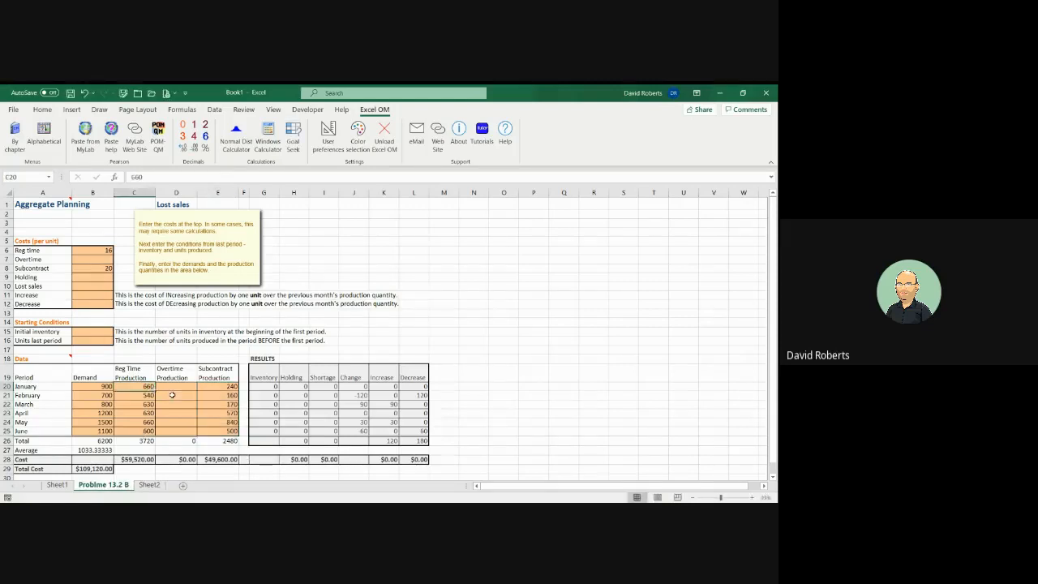
{"action": "type", "text": "="}
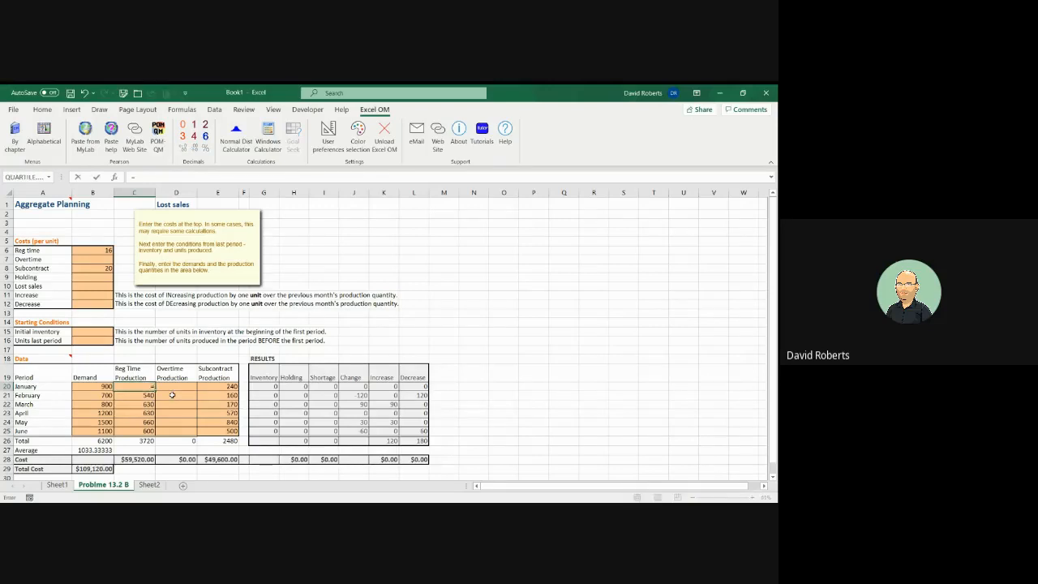
{"action": "type", "text": "22*350"}
{"action": "key", "text": "BackSpace"}
{"action": "key", "text": "Return"}
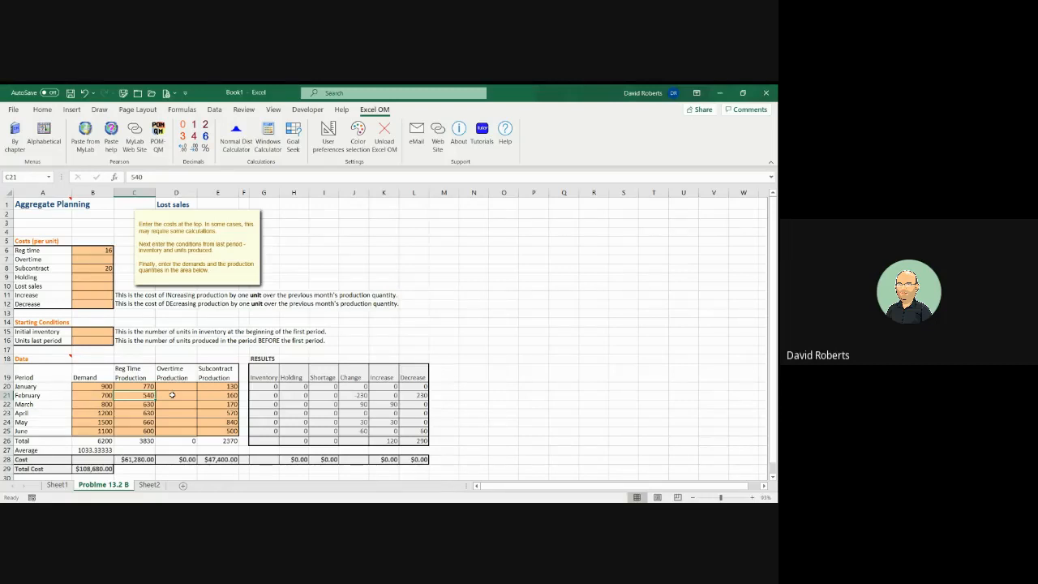
{"action": "type", "text": "630"}
{"action": "key", "text": "Return"}
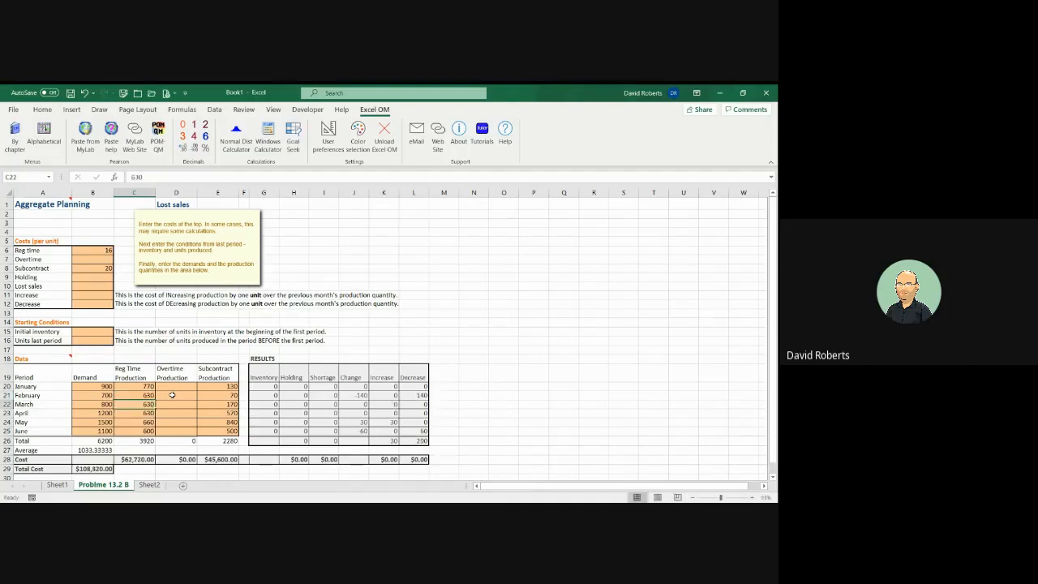
{"action": "type", "text": "735"}
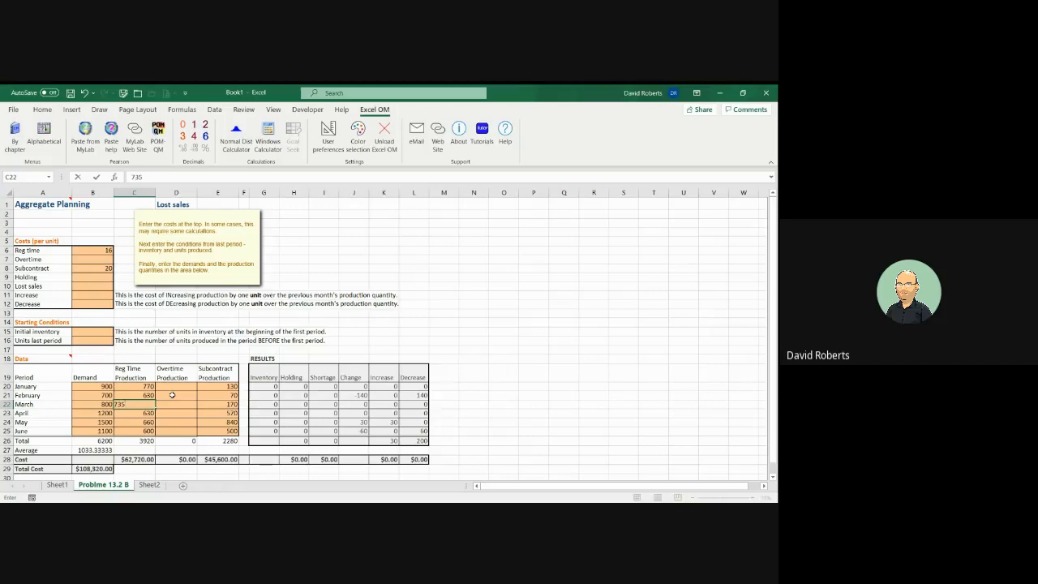
{"action": "key", "text": "Return"}
{"action": "type", "text": "7"}
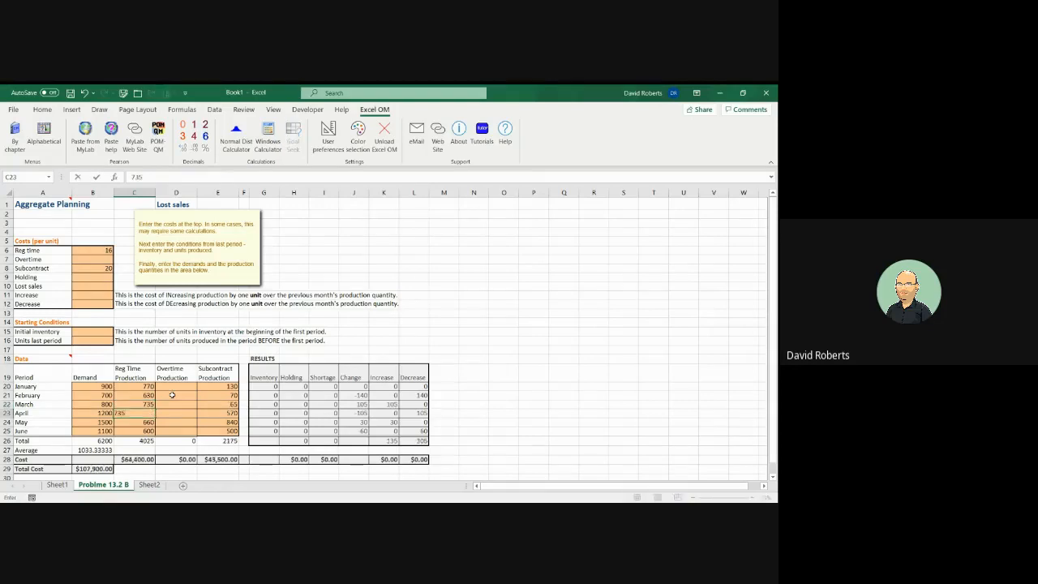
{"action": "type", "text": "35"}
{"action": "key", "text": "Return"}
{"action": "type", "text": "770"}
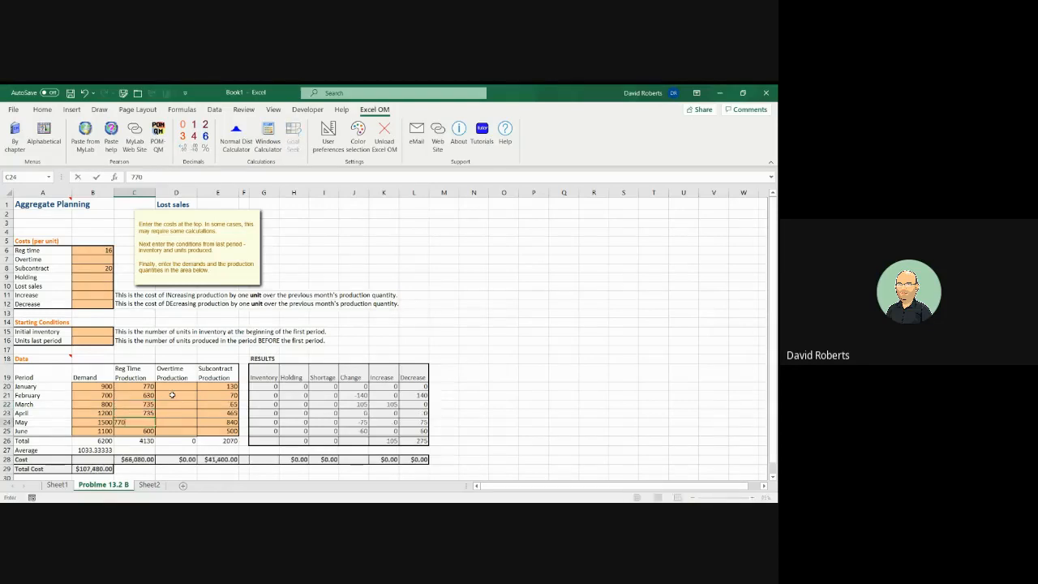
{"action": "key", "text": "Return"}
{"action": "type", "text": "700"}
{"action": "key", "text": "Return"}
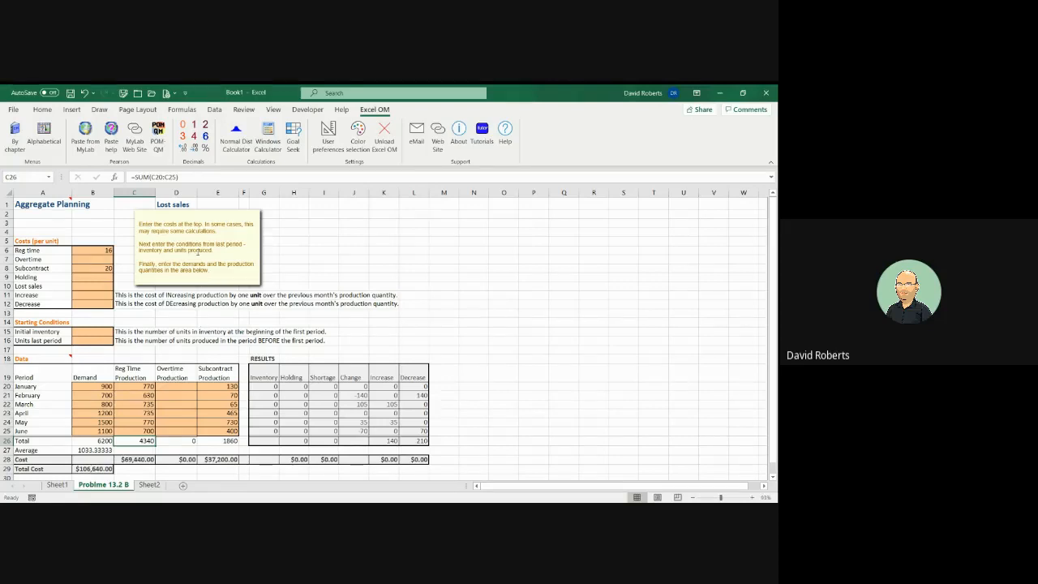
{"action": "key", "text": "alt+Tab"}
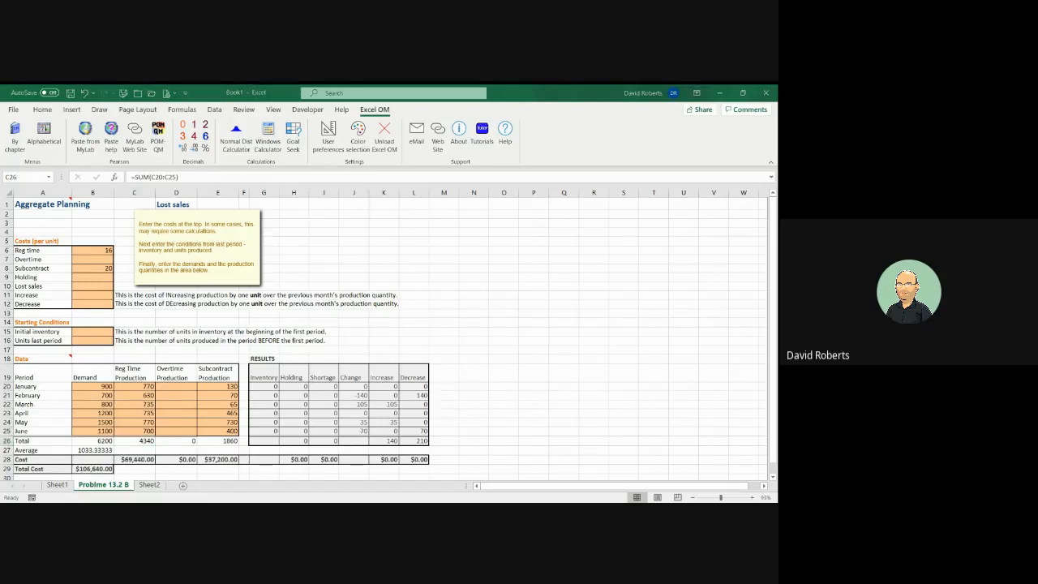